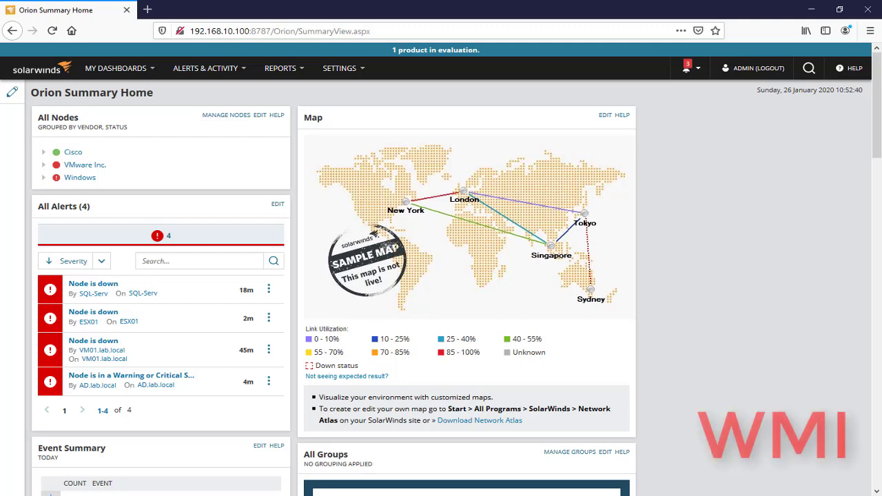
- Expand the Windows, VMware Inc., Down and Critical groups to find AD.lab.local, then go to Manage Nodes
{"action": "left_click", "coordinate": [43, 177]}
{"action": "left_click", "coordinate": [44, 166]}
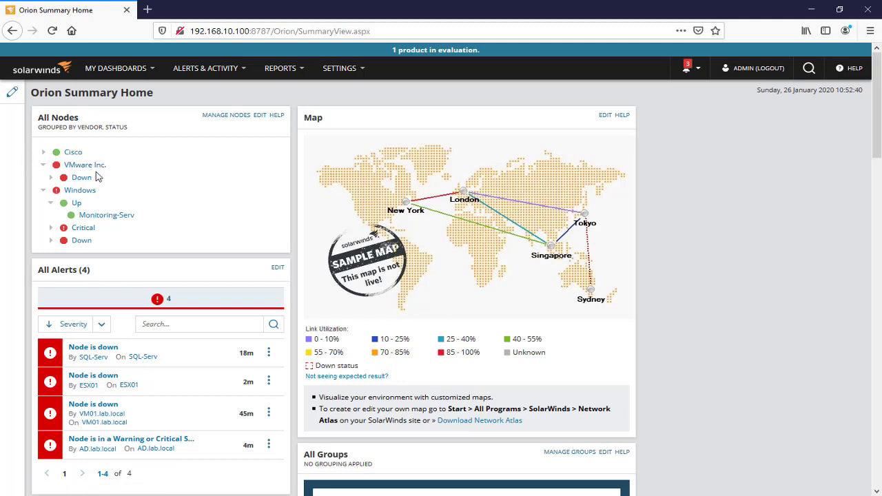
{"action": "left_click", "coordinate": [51, 240]}
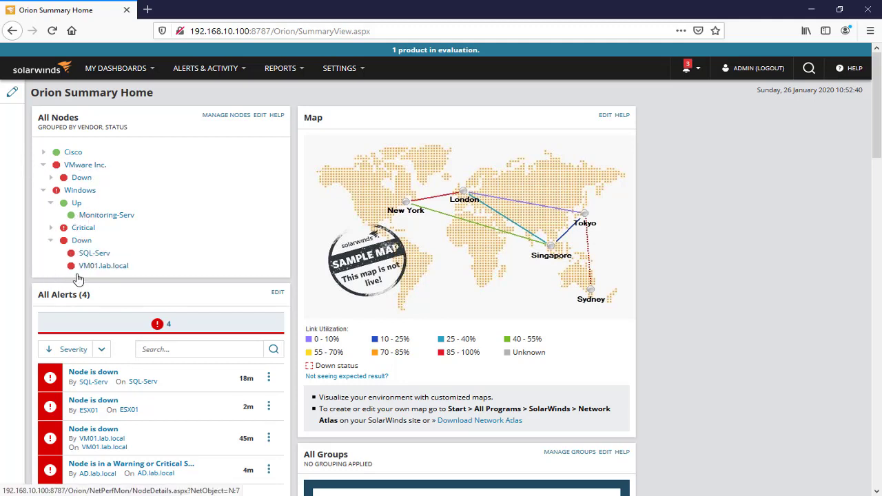
{"action": "left_click", "coordinate": [51, 228]}
{"action": "right_click", "coordinate": [116, 242]}
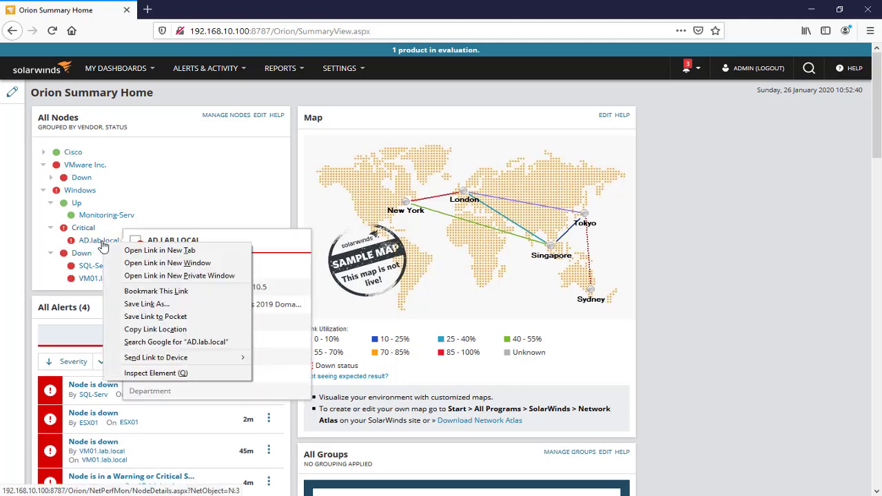
{"action": "left_click", "coordinate": [230, 121]}
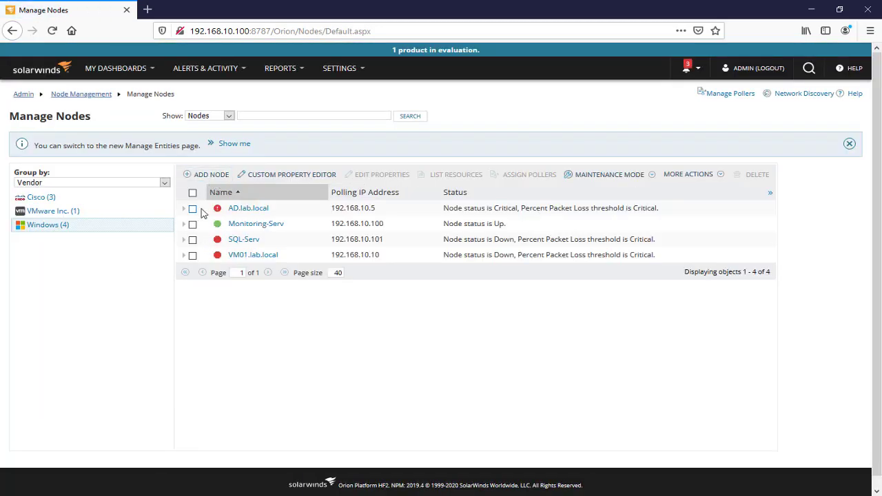
- Open AD.lab.local's properties and submit them unchanged
{"action": "left_click", "coordinate": [193, 209]}
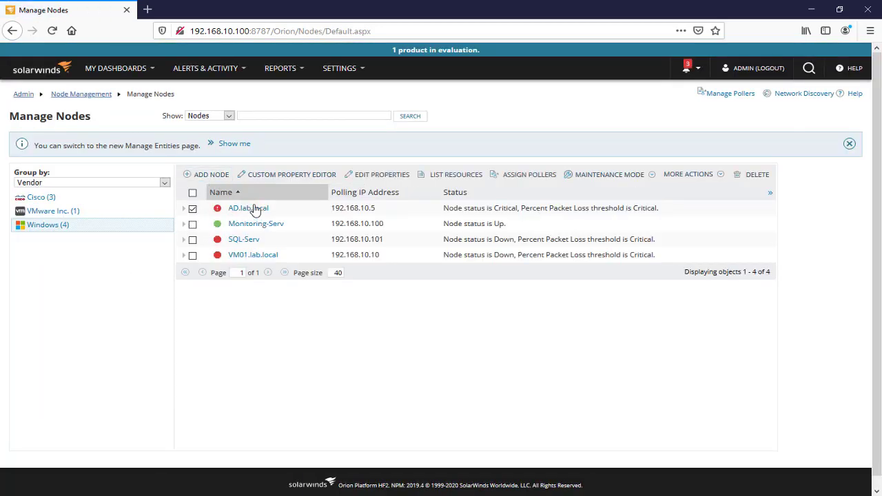
{"action": "mouse_move", "coordinate": [261, 209]}
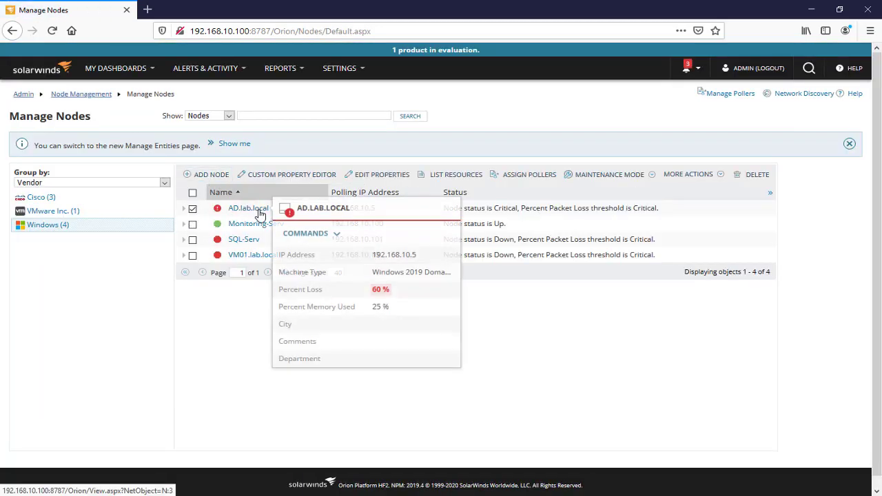
{"action": "left_click", "coordinate": [377, 177]}
{"action": "scroll", "coordinate": [374, 181], "scroll_direction": "down", "scroll_amount": 15}
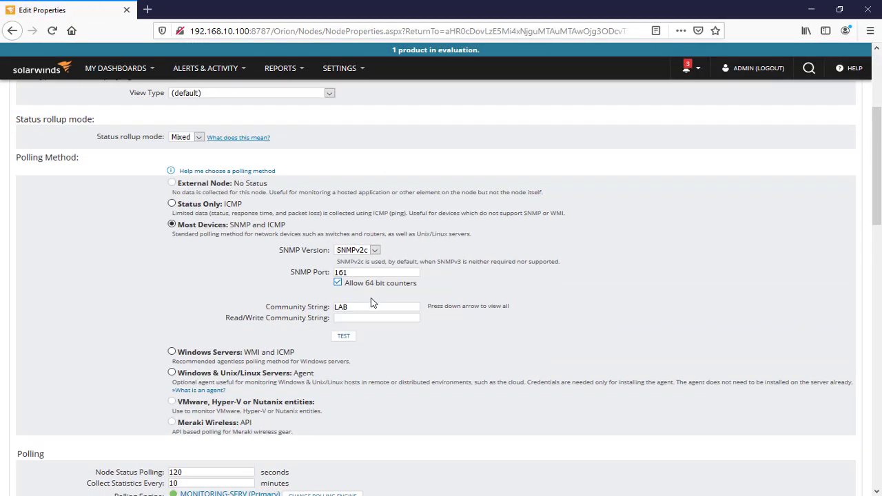
{"action": "scroll", "coordinate": [798, 465], "scroll_direction": "down", "scroll_amount": 8}
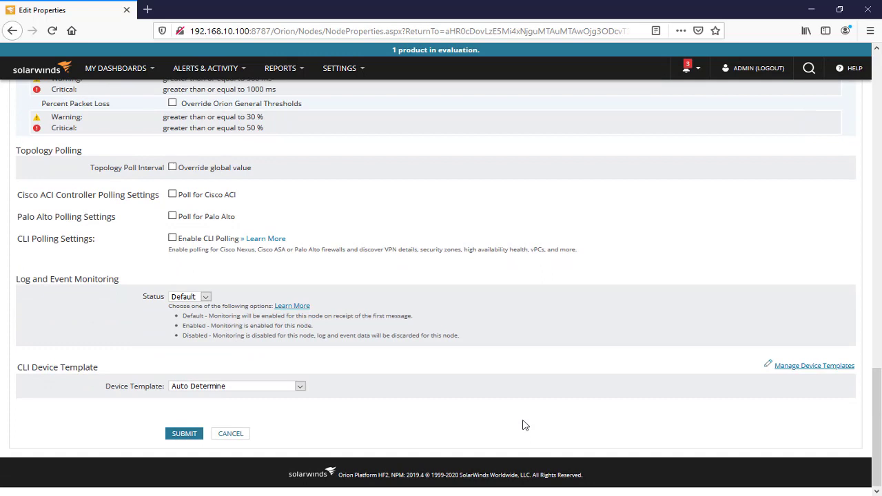
{"action": "left_click", "coordinate": [249, 440]}
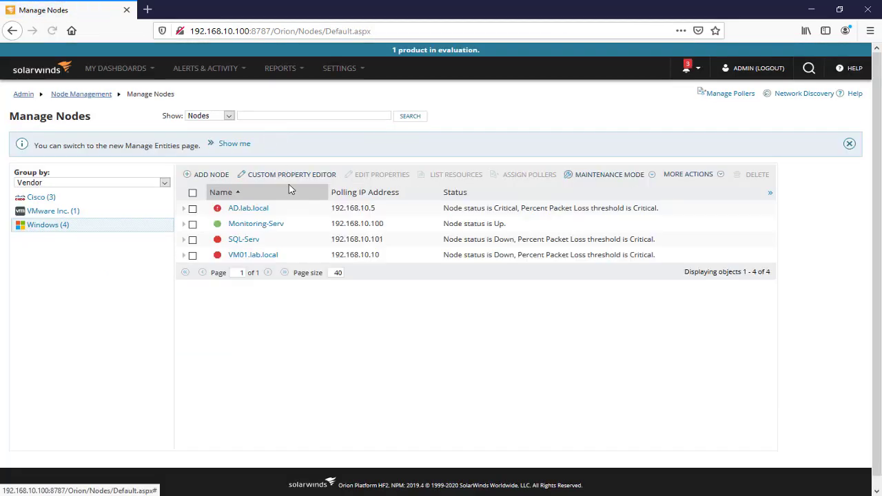
- Delete AD.lab.local from monitoring and confirm the removal
{"action": "left_click", "coordinate": [192, 208]}
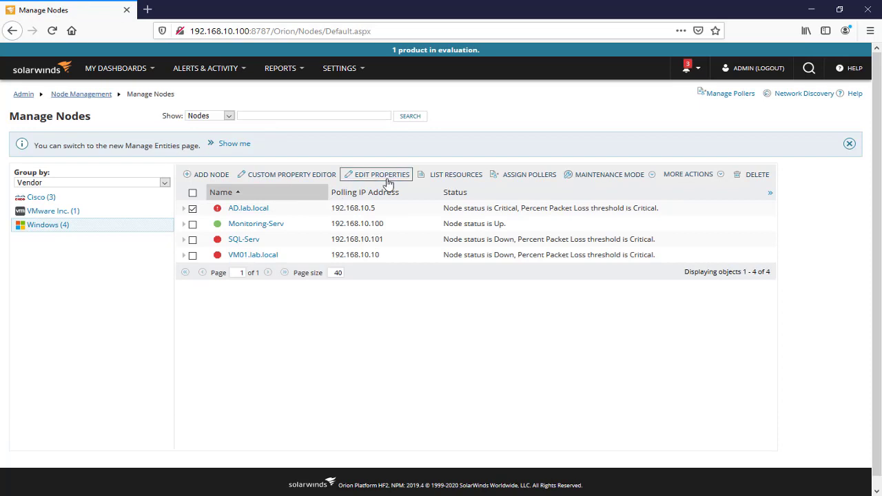
{"action": "left_click", "coordinate": [756, 174]}
{"action": "left_click", "coordinate": [477, 318]}
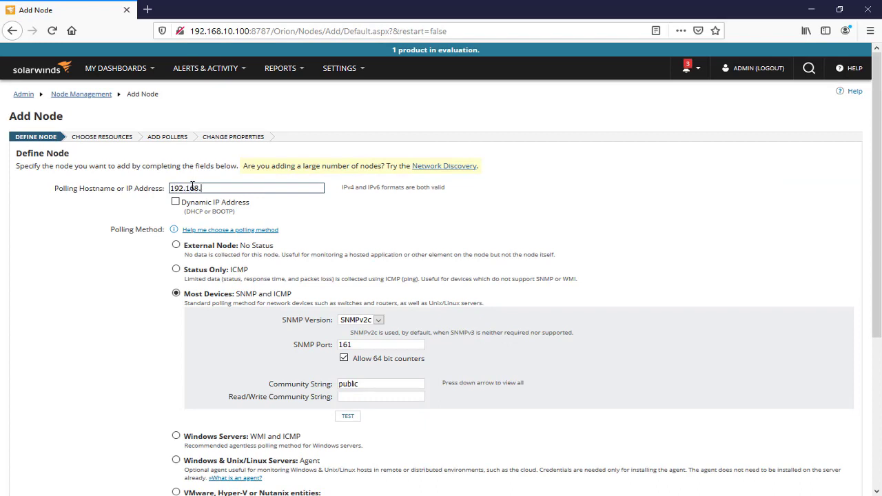
- Enter polling address 192.168.10. and choose Windows Servers: WMI and ICMP polling
{"action": "type", "text": "192.168.10.5"}
{"action": "scroll", "coordinate": [200, 207], "scroll_direction": "down", "scroll_amount": 5}
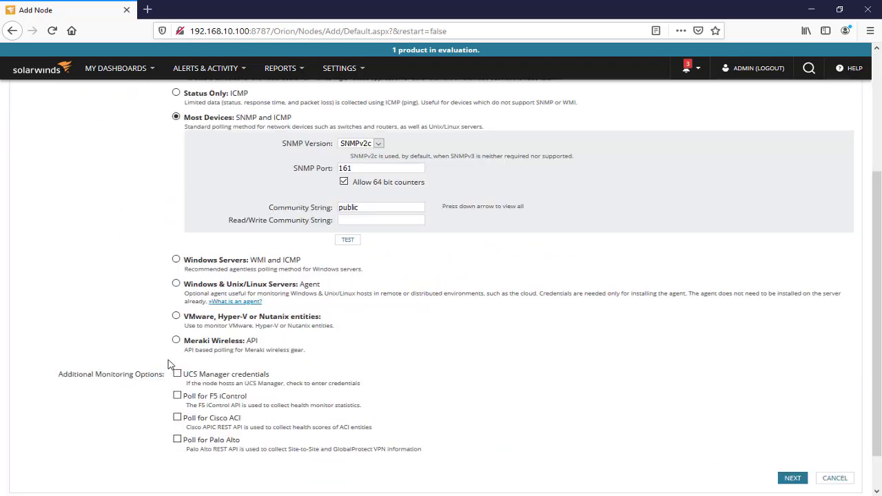
{"action": "scroll", "coordinate": [192, 326], "scroll_direction": "up", "scroll_amount": 2}
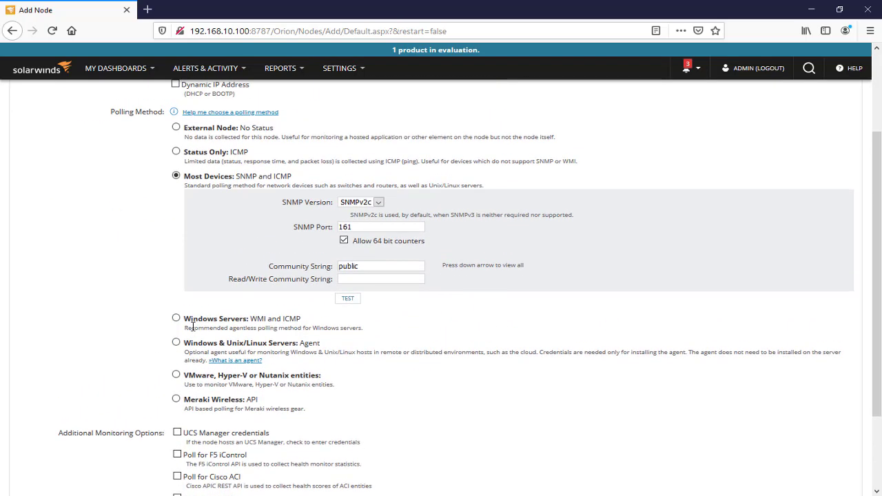
{"action": "left_click", "coordinate": [176, 318]}
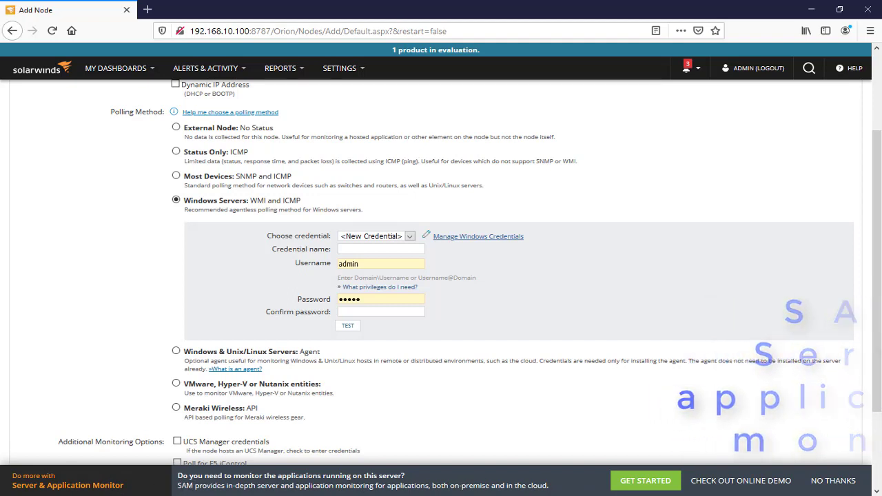
{"action": "left_click", "coordinate": [842, 482]}
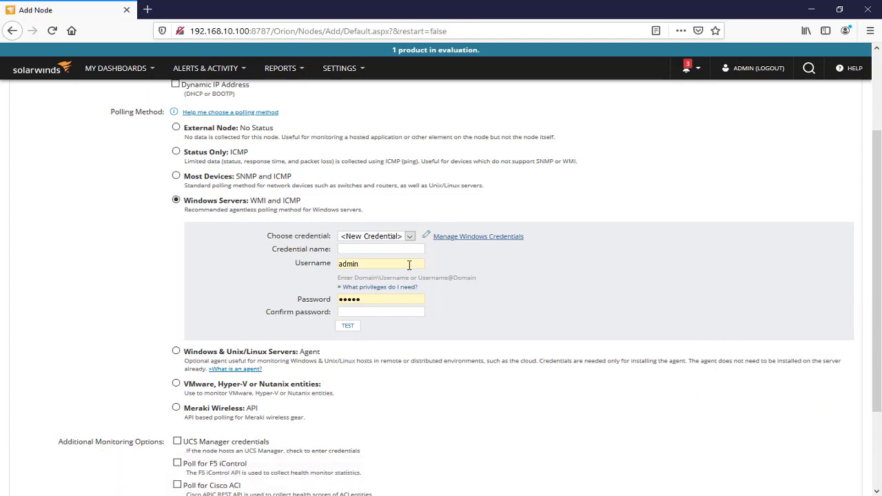
- Pick the saved My Domain credential, then switch to <New Credential>
{"action": "left_click", "coordinate": [408, 236]}
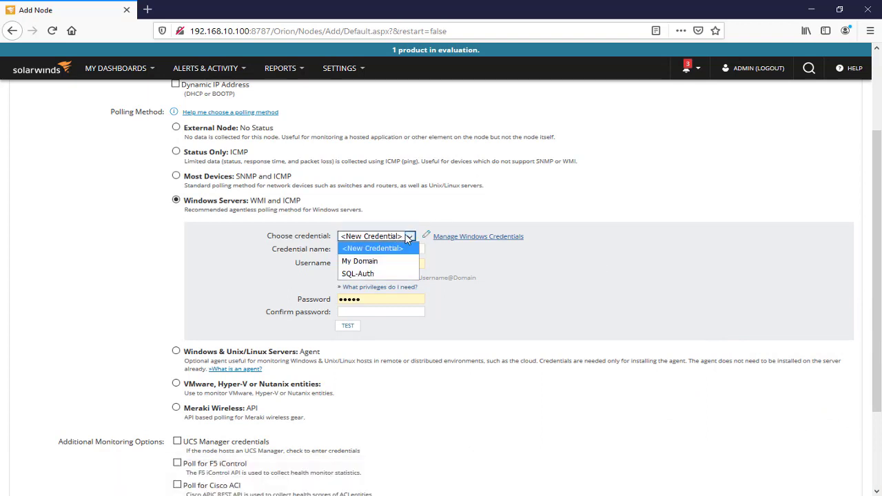
{"action": "left_click", "coordinate": [379, 262]}
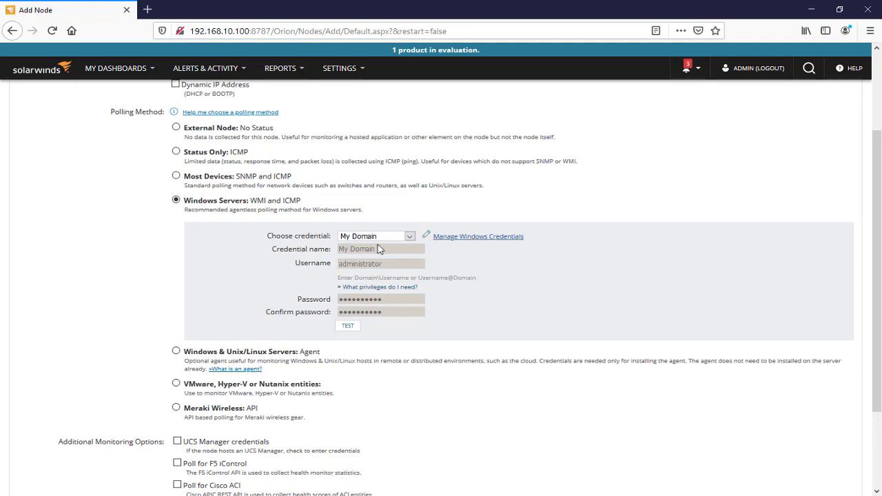
{"action": "left_click", "coordinate": [384, 243]}
{"action": "left_click", "coordinate": [375, 246]}
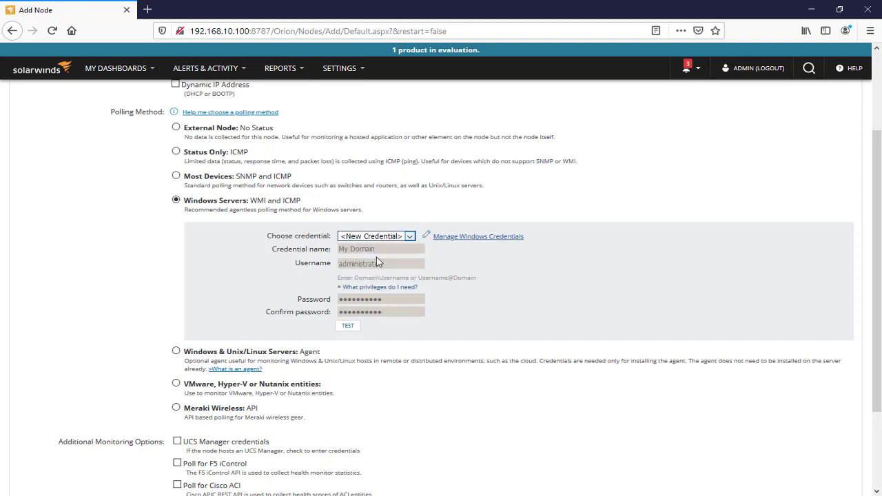
- Name the new credential 'domian LAB'
{"action": "left_click", "coordinate": [363, 252]}
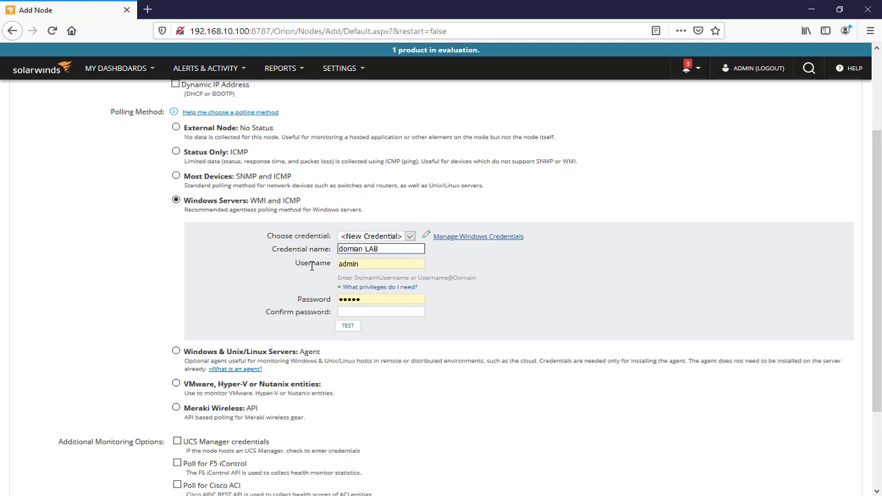
{"action": "type", "text": "domian LAB"}
{"action": "key", "text": "Tab"}
{"action": "key", "text": "Tab"}
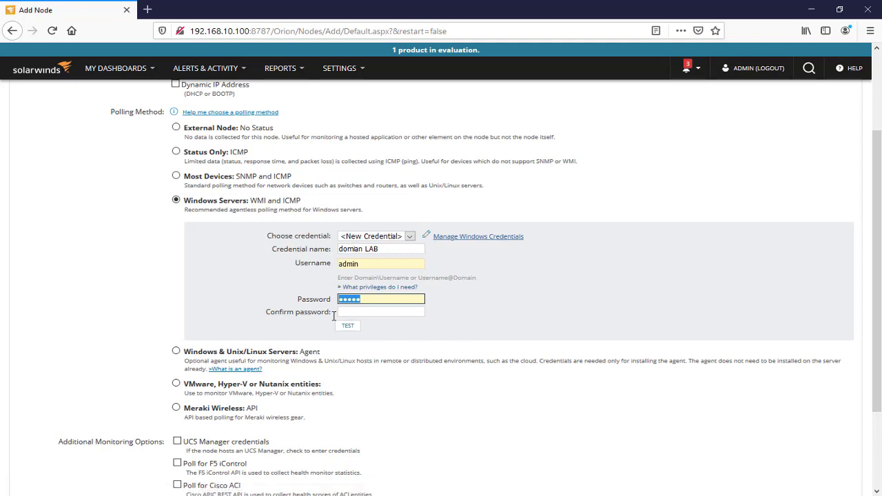
- Reselect My Domain, test it successfully, and continue to resource selection
{"action": "left_click", "coordinate": [386, 236]}
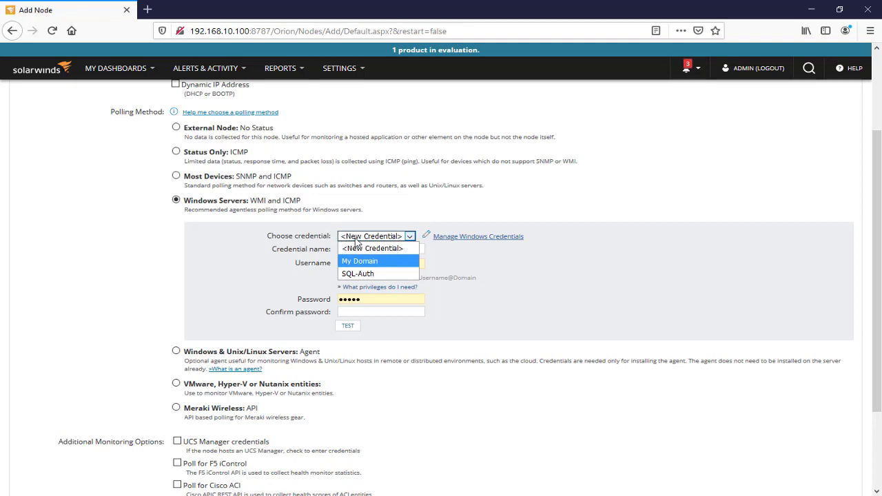
{"action": "left_click", "coordinate": [369, 263]}
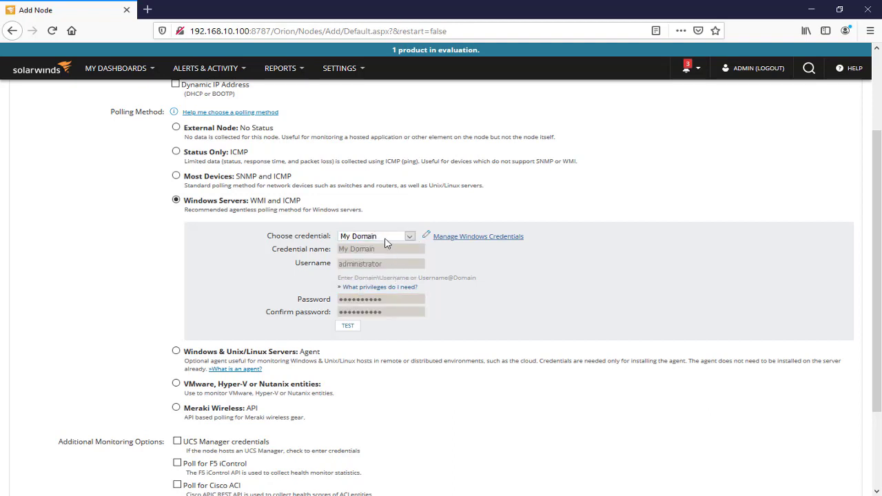
{"action": "left_click", "coordinate": [348, 327]}
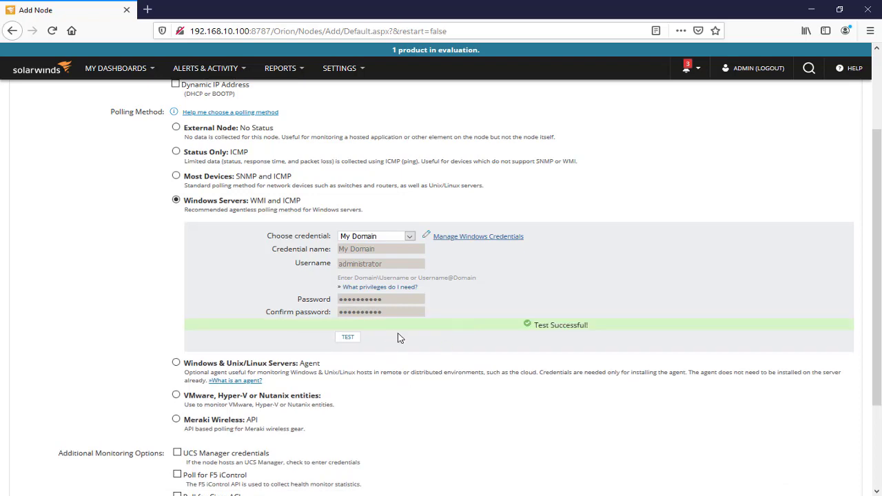
{"action": "scroll", "coordinate": [569, 339], "scroll_direction": "down", "scroll_amount": 3}
{"action": "scroll", "coordinate": [569, 339], "scroll_direction": "down", "scroll_amount": 1}
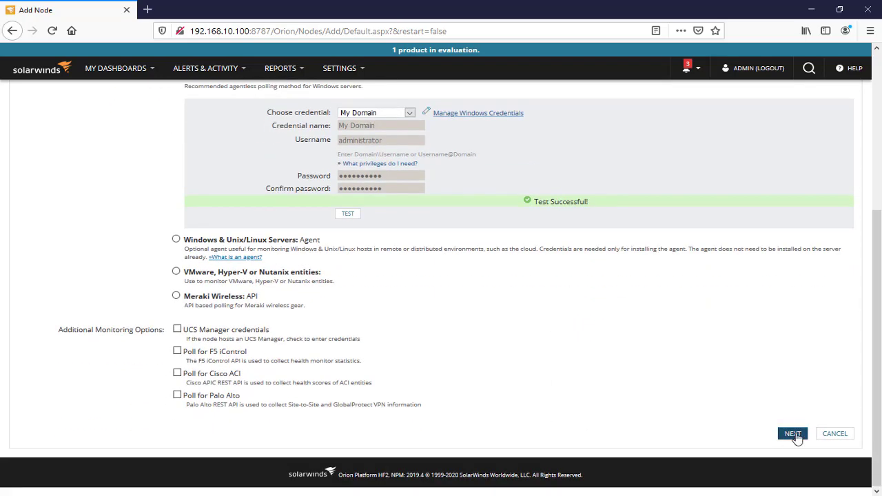
{"action": "left_click", "coordinate": [794, 437]}
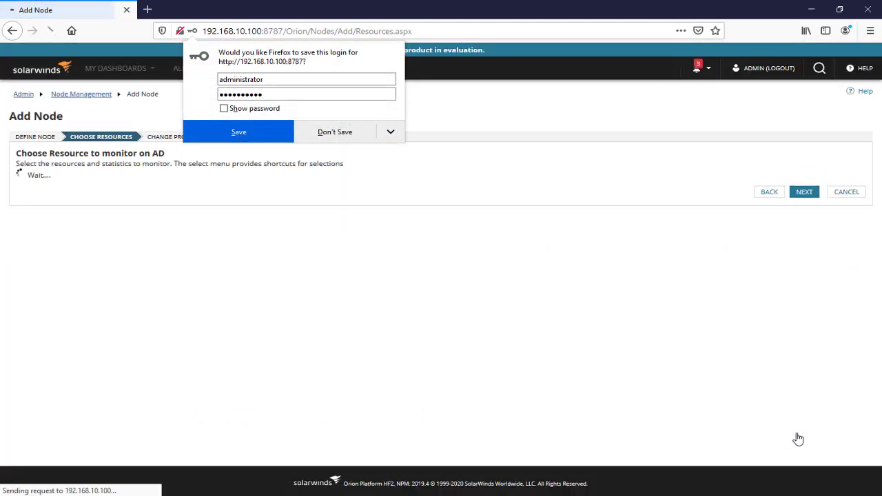
- Decline Firefox's save-login prompt and accept the detected CPU, memory and C:\ resources
{"action": "left_click", "coordinate": [333, 132]}
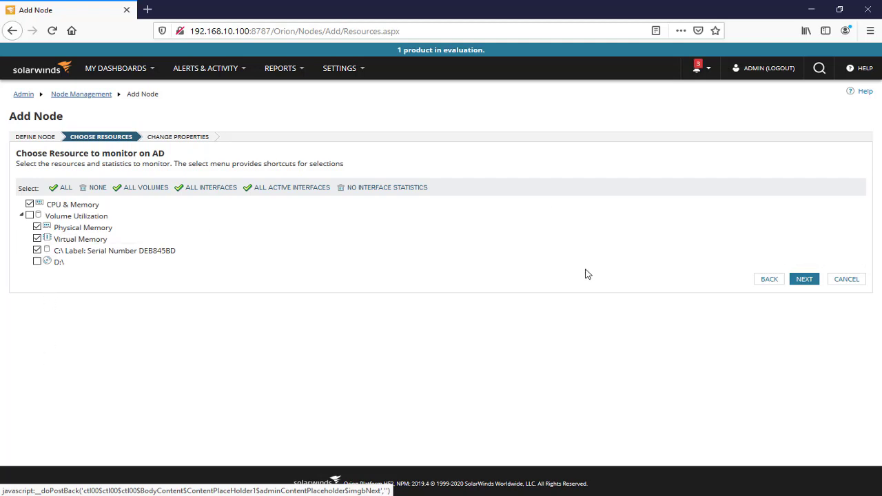
{"action": "left_click", "coordinate": [805, 282]}
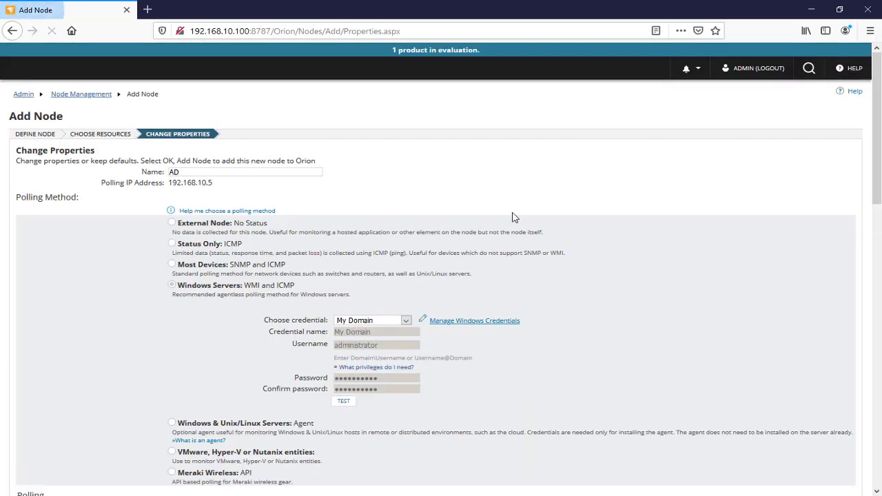
- Add node AD with default properties, dismiss the prompts, and open its Node Details page
{"action": "scroll", "coordinate": [516, 204], "scroll_direction": "down", "scroll_amount": 15}
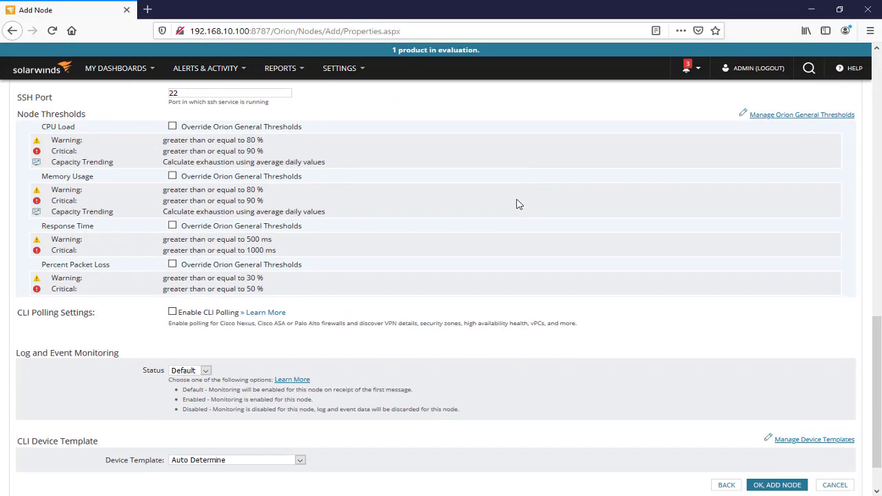
{"action": "scroll", "coordinate": [516, 204], "scroll_direction": "down", "scroll_amount": 1}
{"action": "left_click", "coordinate": [777, 434]}
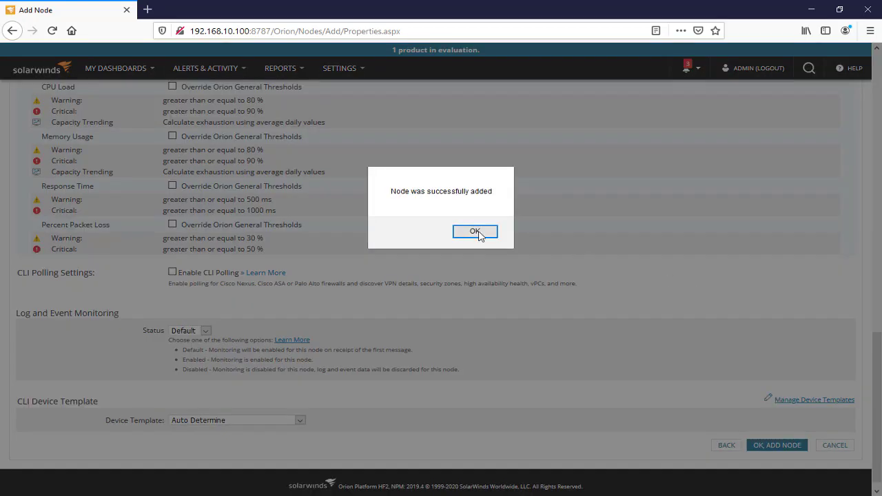
{"action": "left_click", "coordinate": [478, 233]}
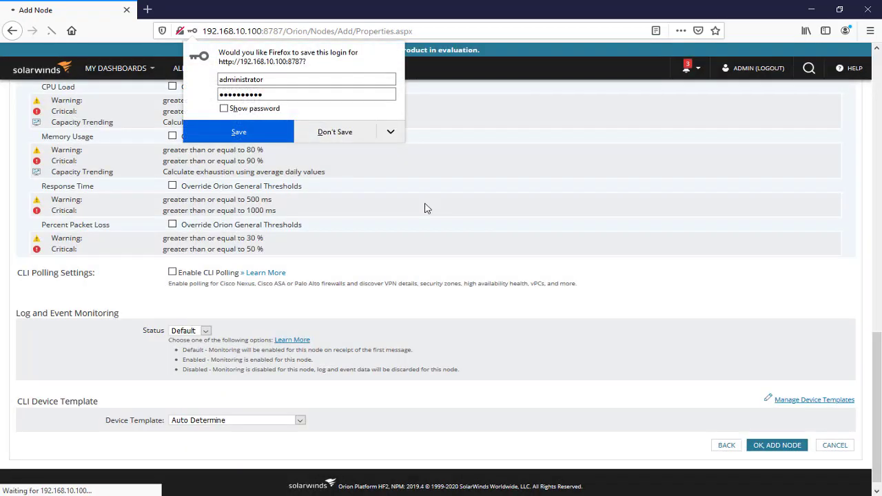
{"action": "left_click", "coordinate": [328, 138]}
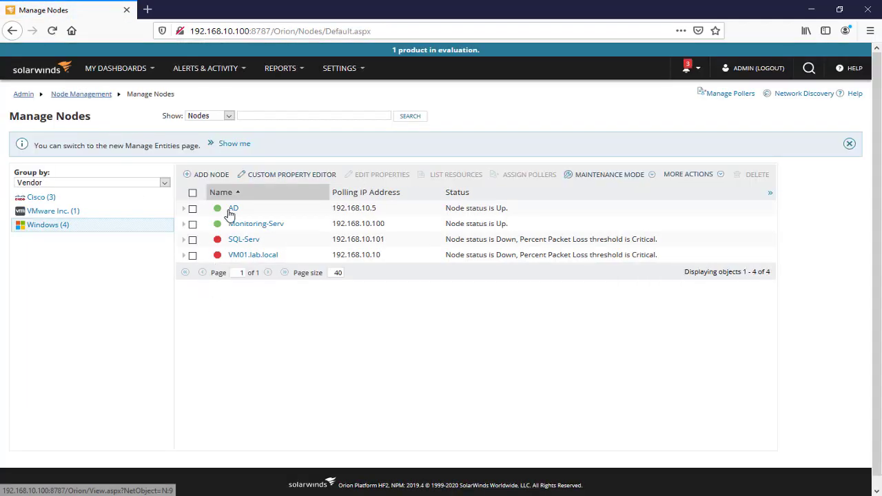
{"action": "left_click", "coordinate": [229, 214]}
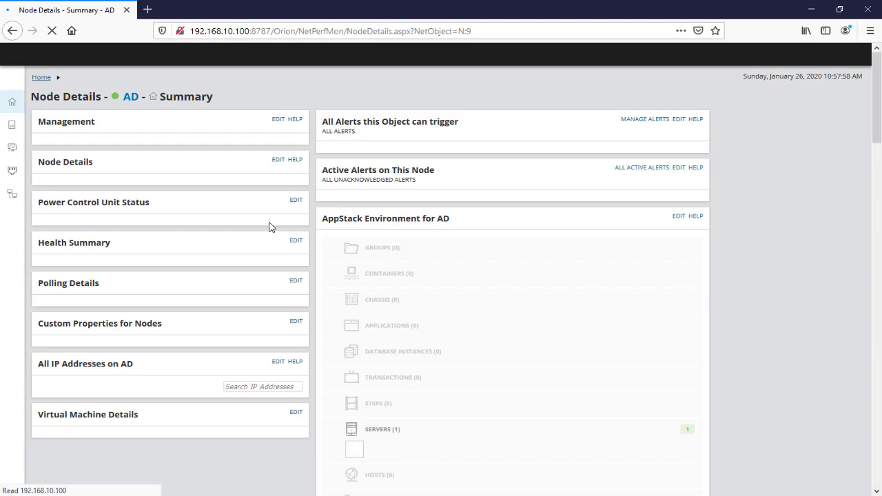